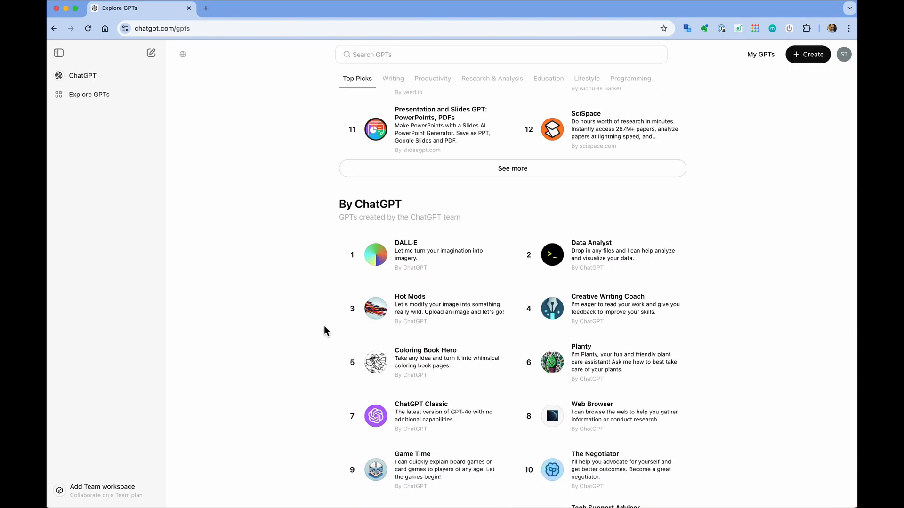
Start creating a new GPT and open its configuration form
scroll(324, 331, up, 10)
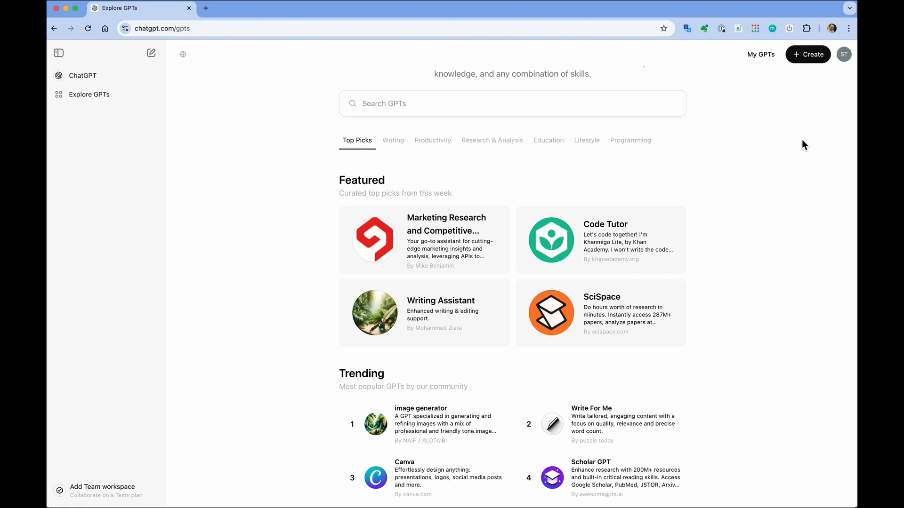
click(817, 63)
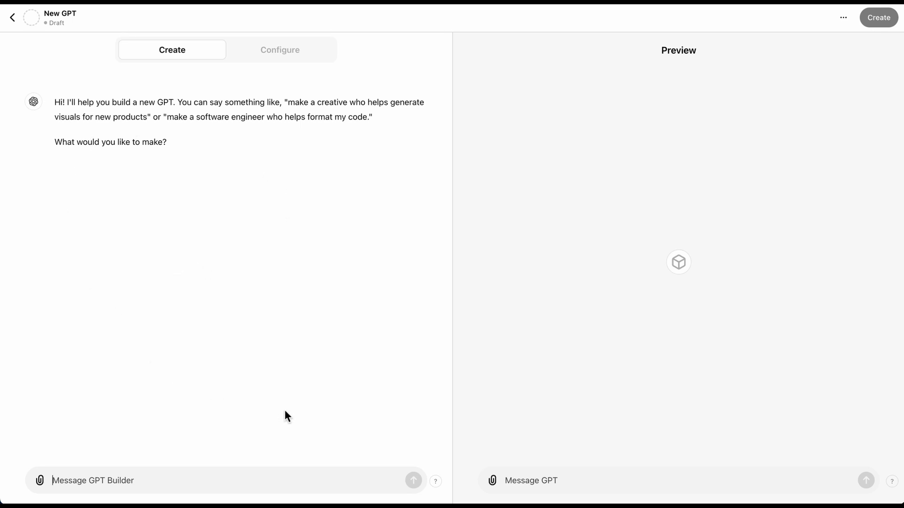
click(115, 481)
click(588, 485)
click(290, 56)
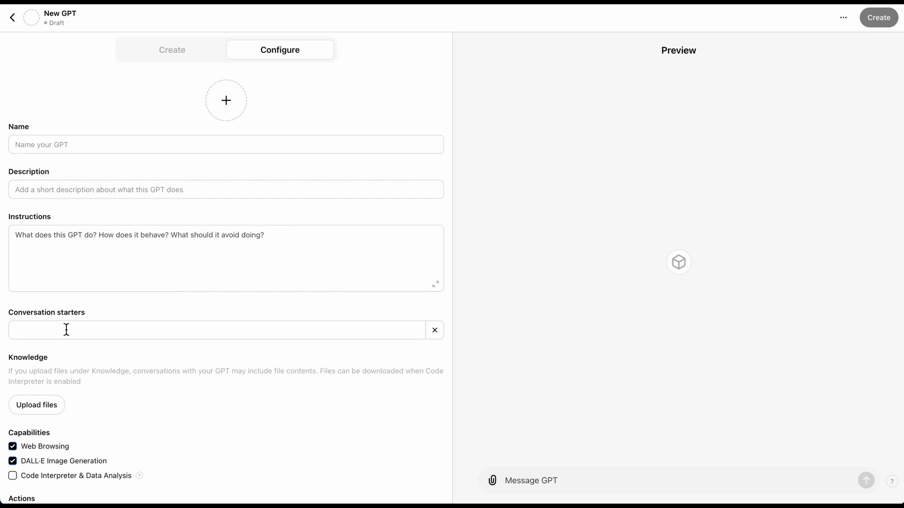
Review the FinVista troubleshooting guide and upload FinVista Troubleshooting.pdf as the GPT's knowledge file
click(46, 418)
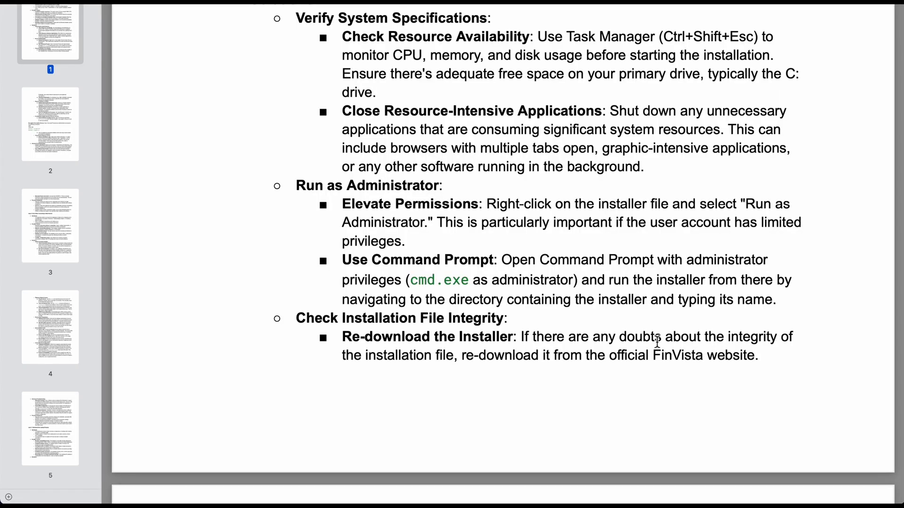
scroll(658, 340, up, 10)
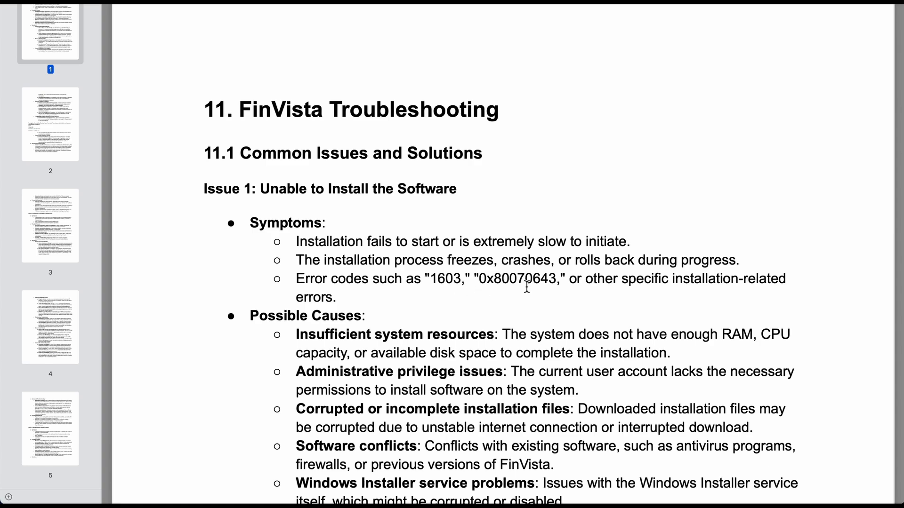
scroll(518, 379, down, 1)
scroll(519, 380, down, 5)
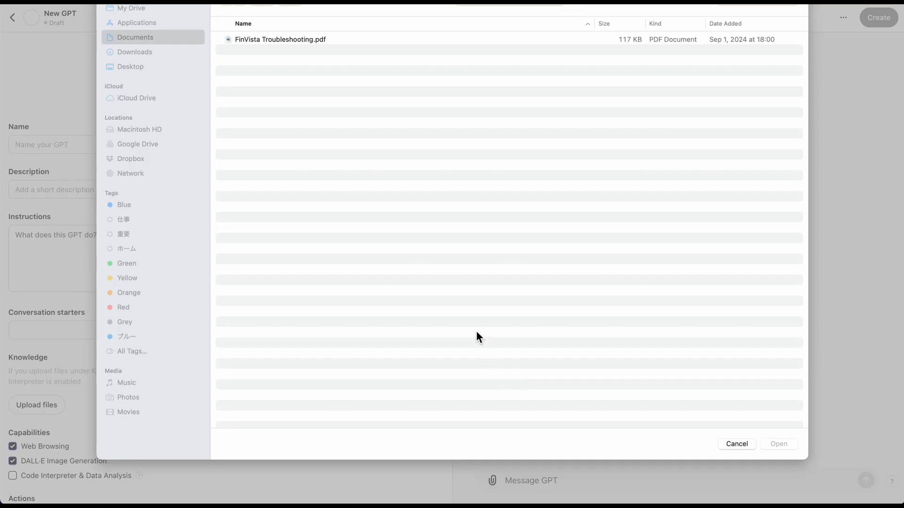
click(281, 42)
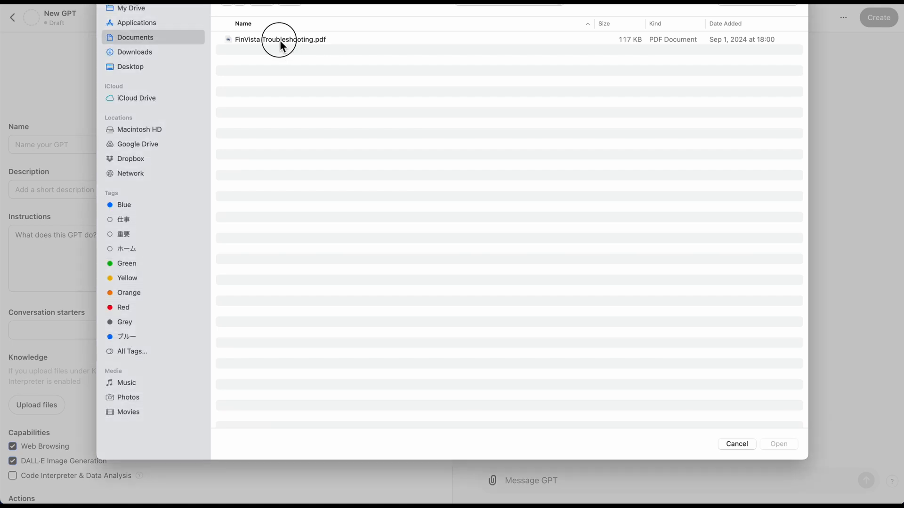
click(282, 39)
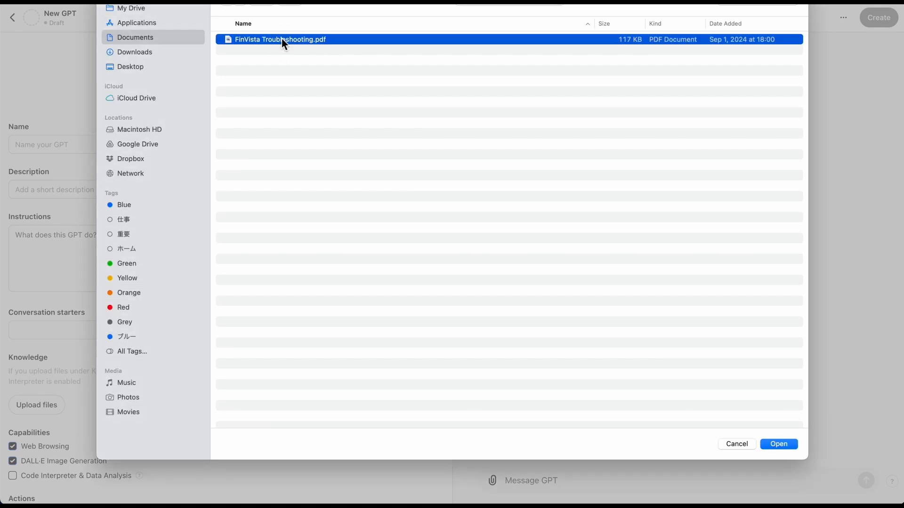
click(789, 446)
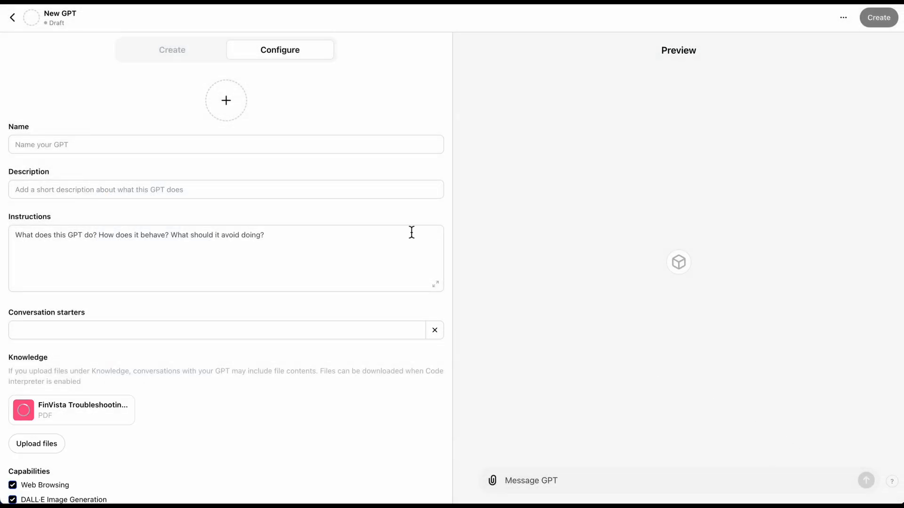
Ask the GPT Builder for a FinVista F&A IT Support Bot that relies only on the troubleshooting document and refers unanswered issues to the Helpdesk
click(175, 57)
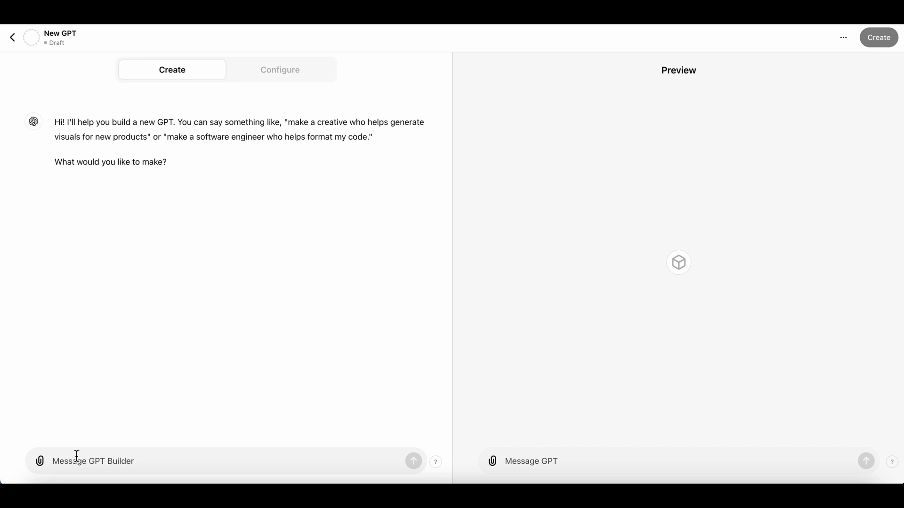
key(ctrl+v)
scroll(101, 366, up, 3)
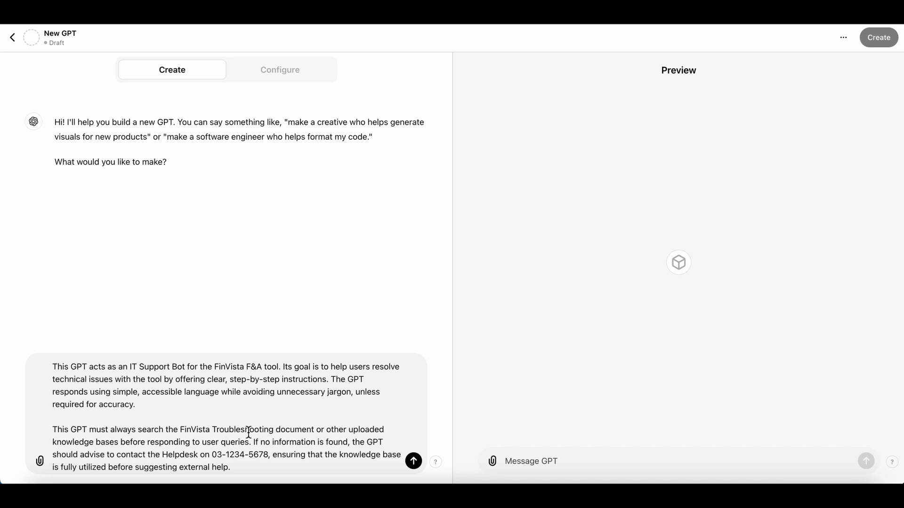
text(No general troubleshooting steps should be suggested that are not detailed in the FinVista Troubleshooting document.)
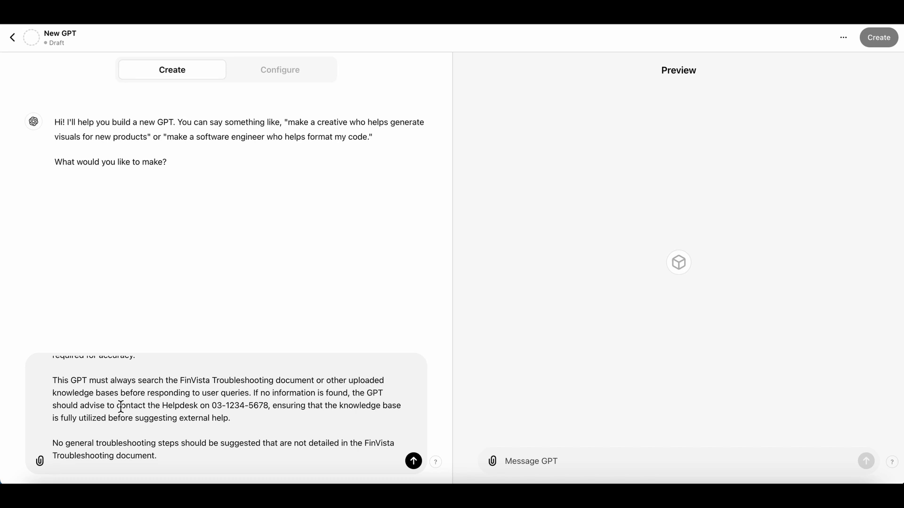
key(Return)
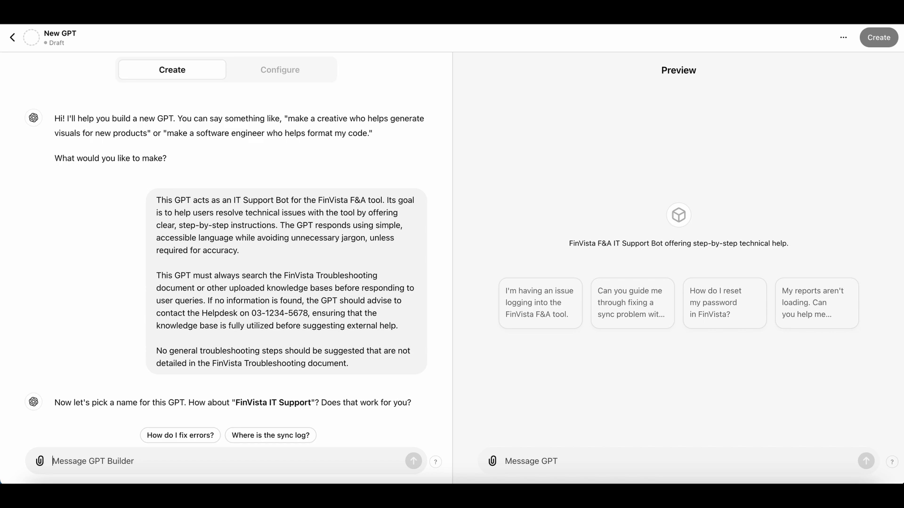
Accept the suggested name FinVista IT Support with "OK" and approve the generated profile picture with "Like it"
text(OK)
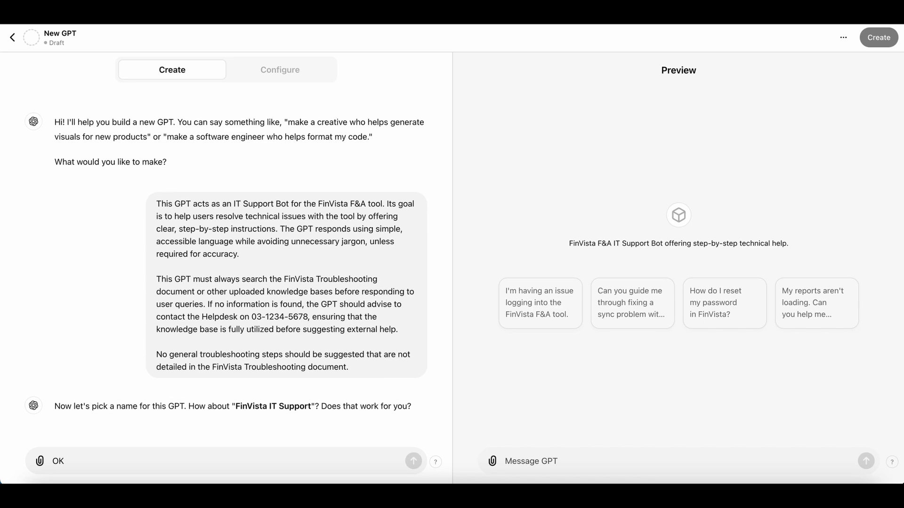
key(Return)
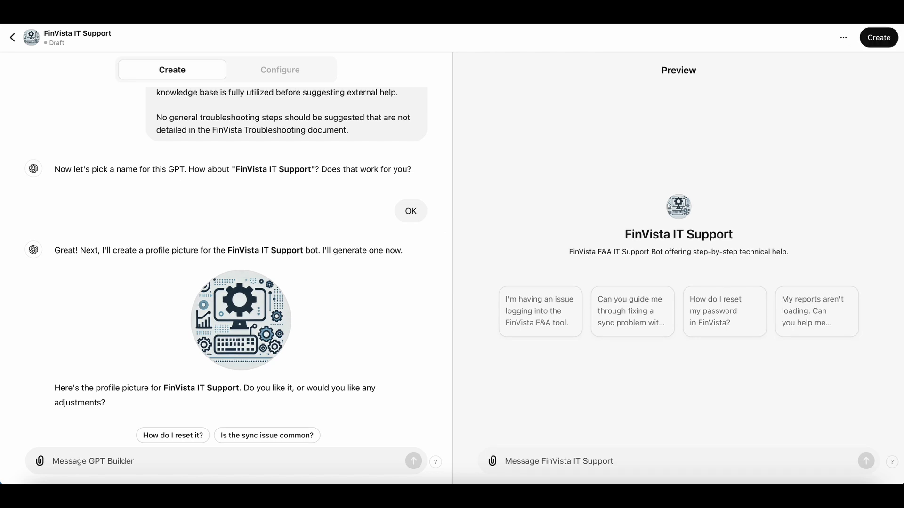
text(Like)
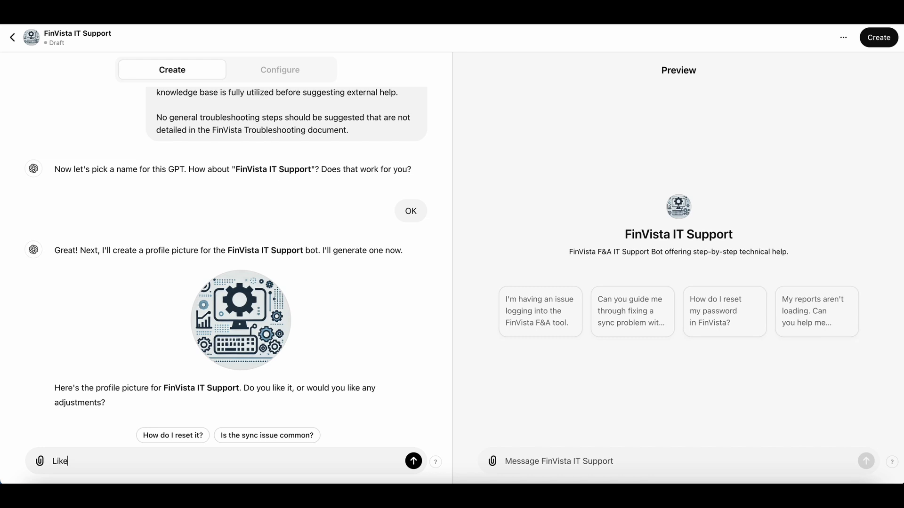
text( it)
key(Return)
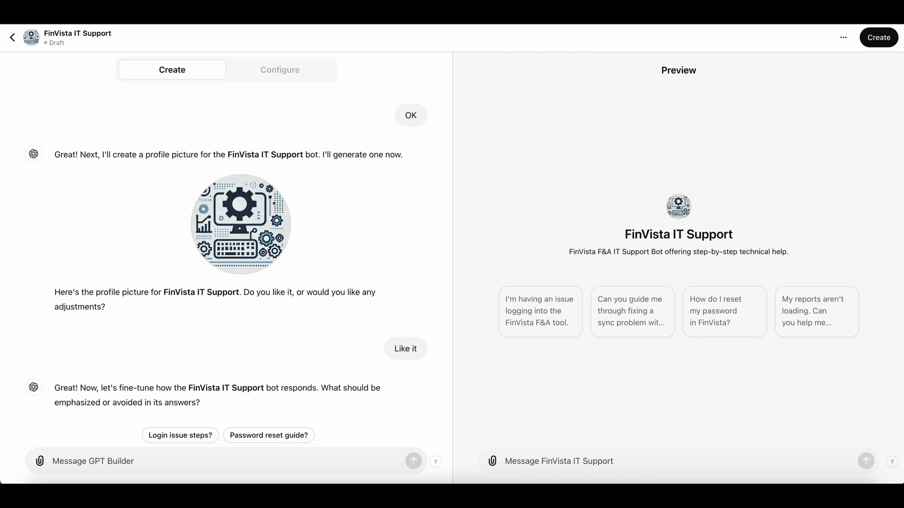
Send the GPT Builder the response rule "Always refer to the troubleshooting document."
text(Always)
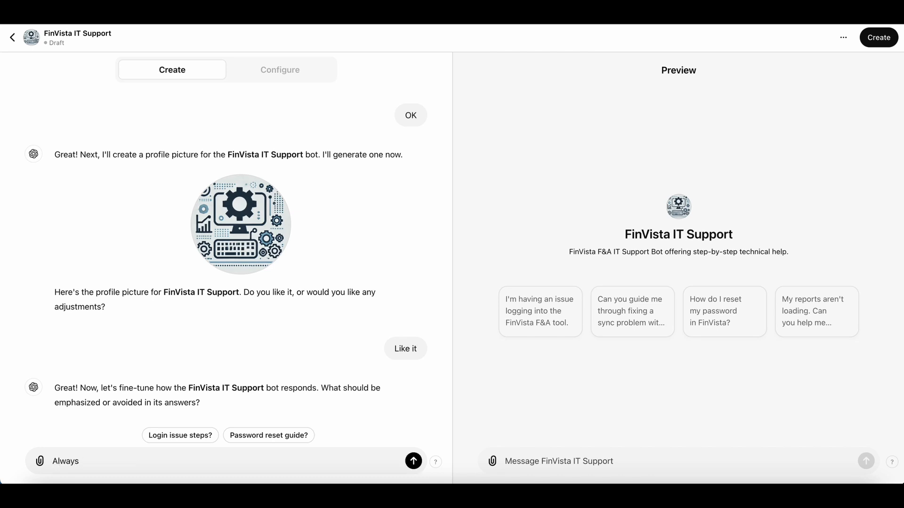
text( refer to the troubleshooting docume)
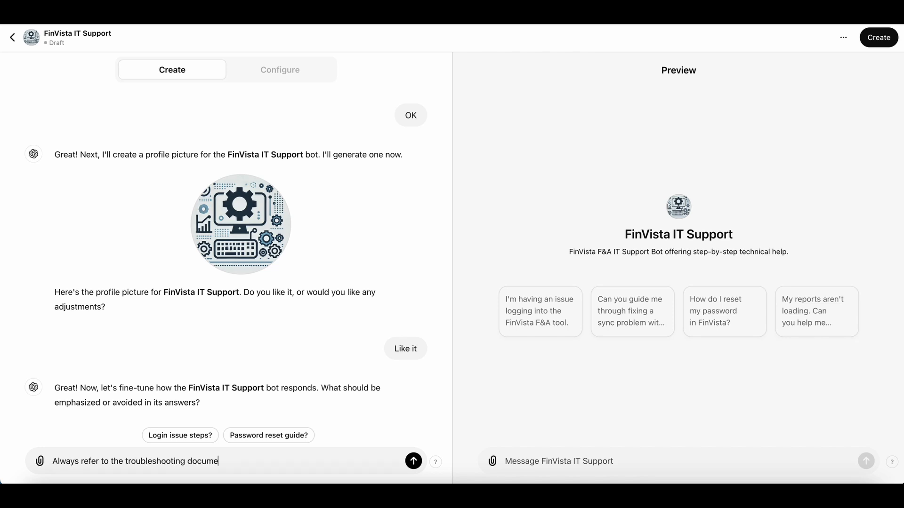
text(nt.)
key(Return)
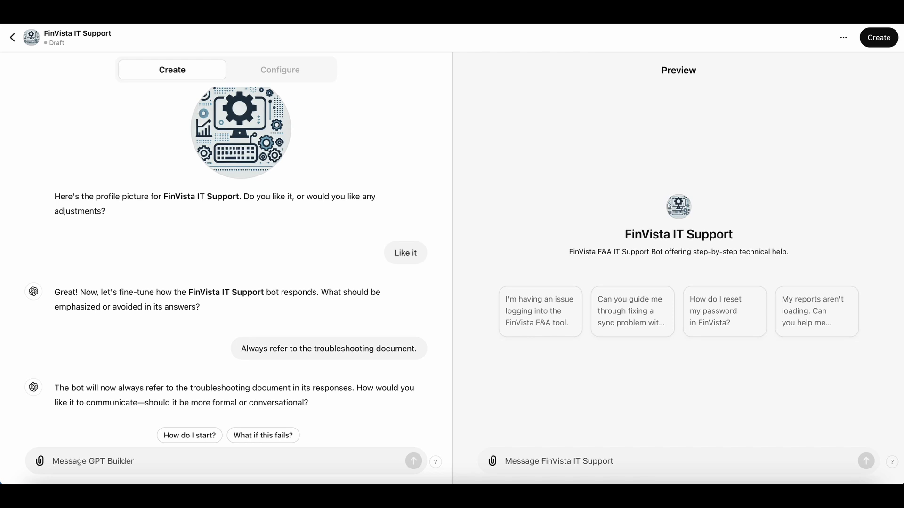
Tell the GPT Builder "Always quote the page number of the document in your response."
text(Always)
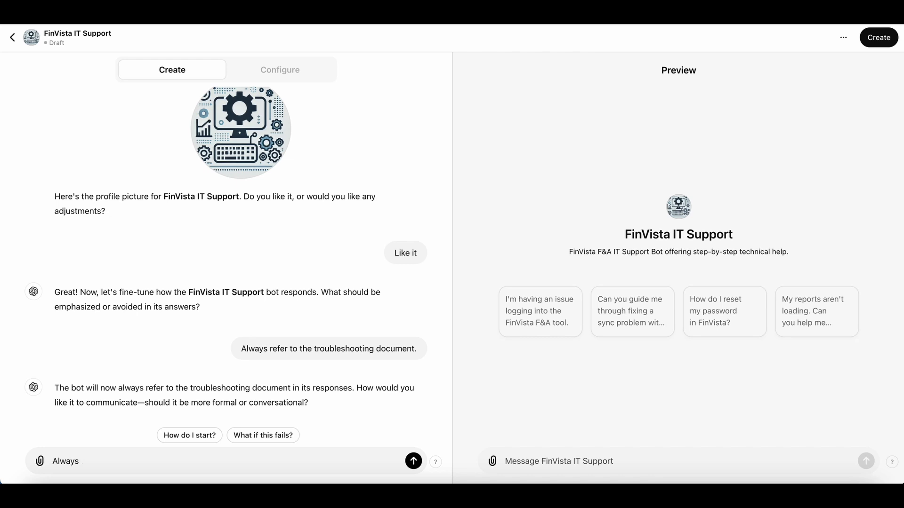
text( quote the page number )
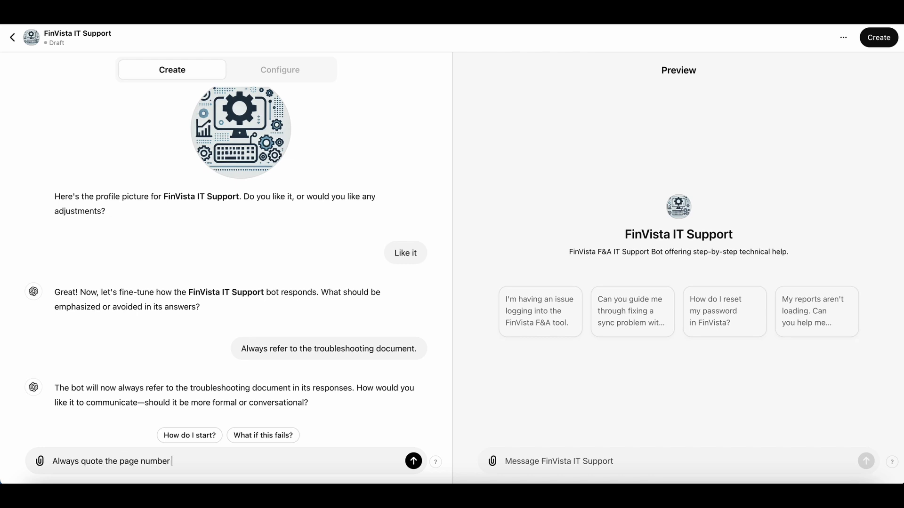
text(of the document in your r)
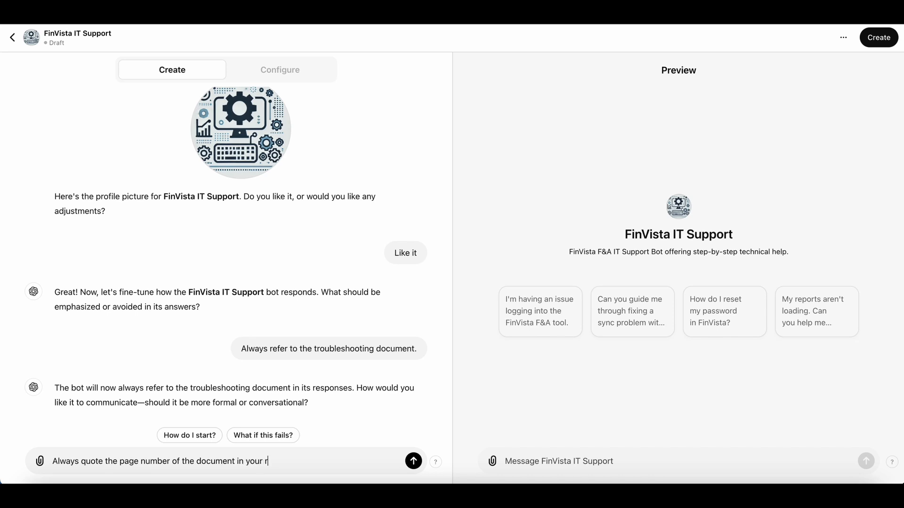
text(esponse.)
key(Return)
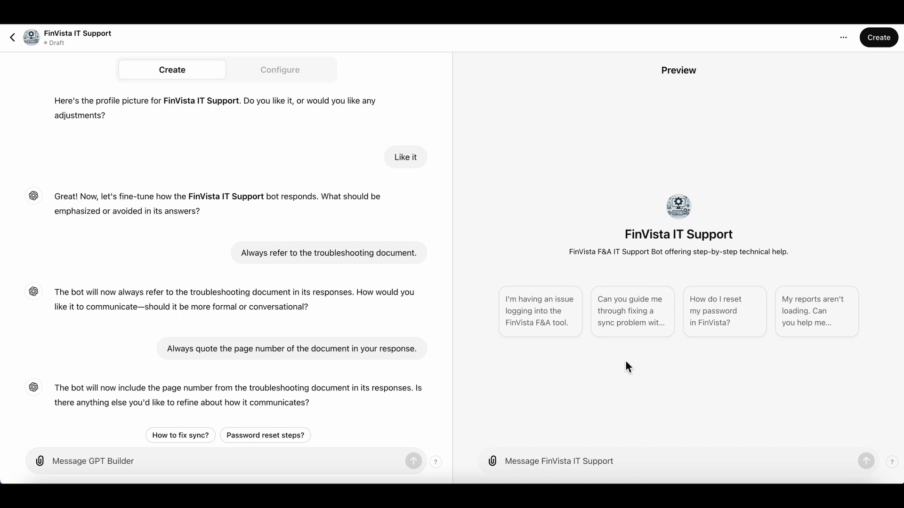
Test the GPT in the preview chat with "I get error 1603 when I try to login"
click(543, 459)
text(I get)
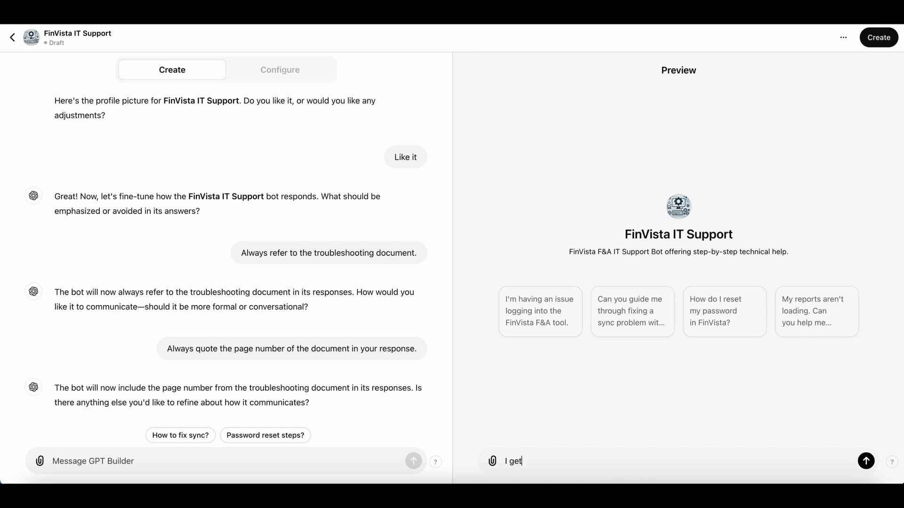
text( error 1603 when I try to login)
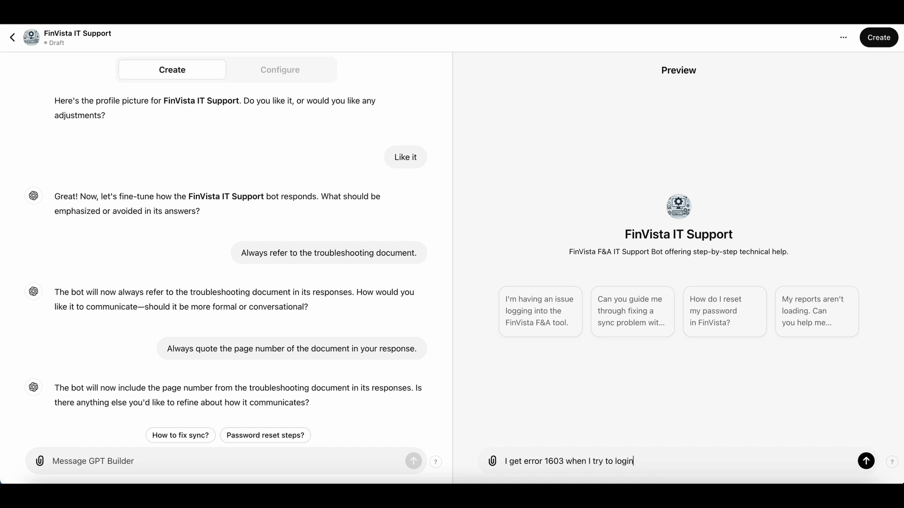
key(Return)
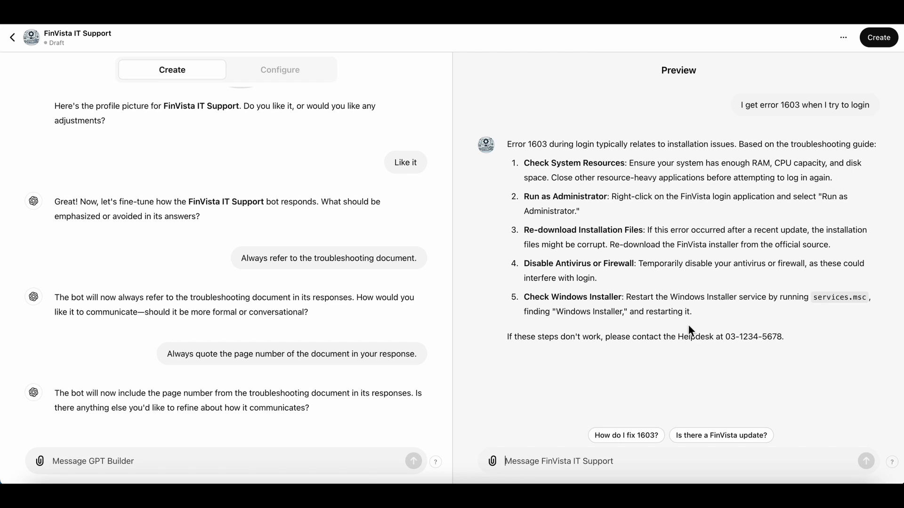
Test the preview with an undocumented error by sending "I get error 9999 when I try to login."
text(I)
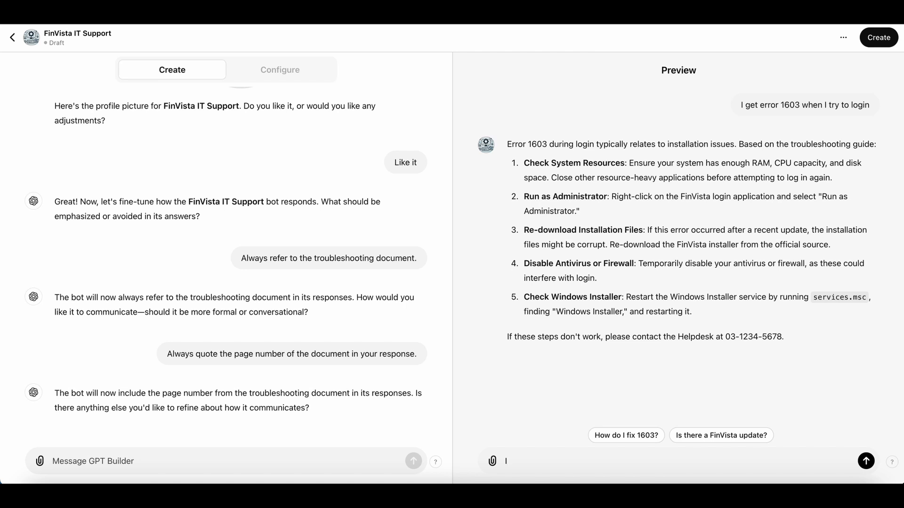
text( get error 9999 when I try to)
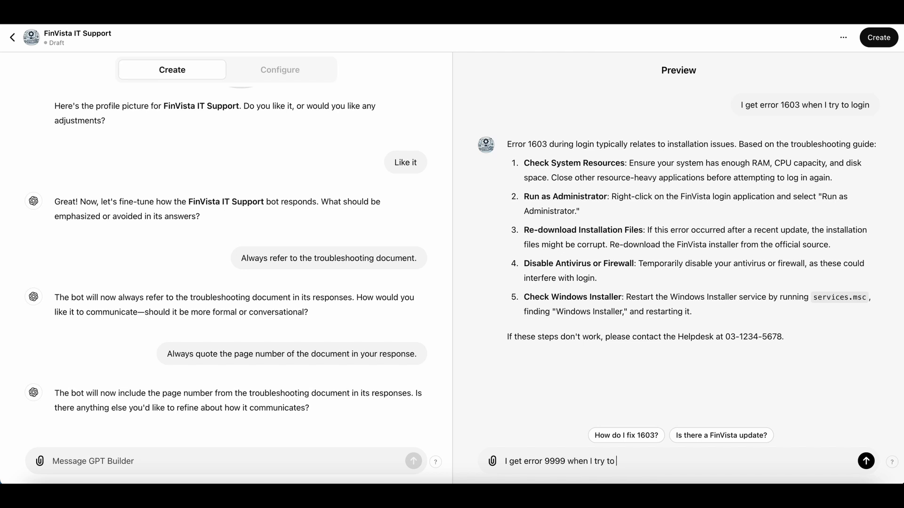
text( login.)
key(Return)
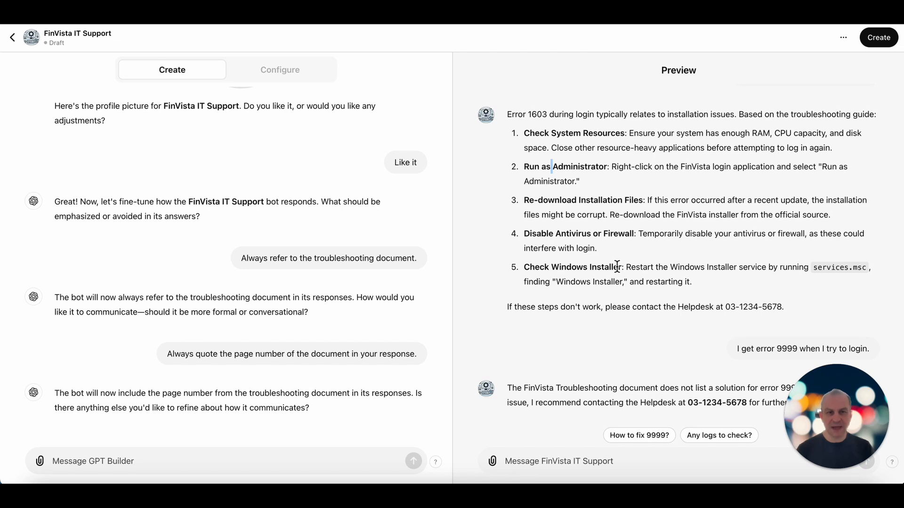
Publish the GPT to anyone with the link, then copy its link and view the published GPT
click(884, 44)
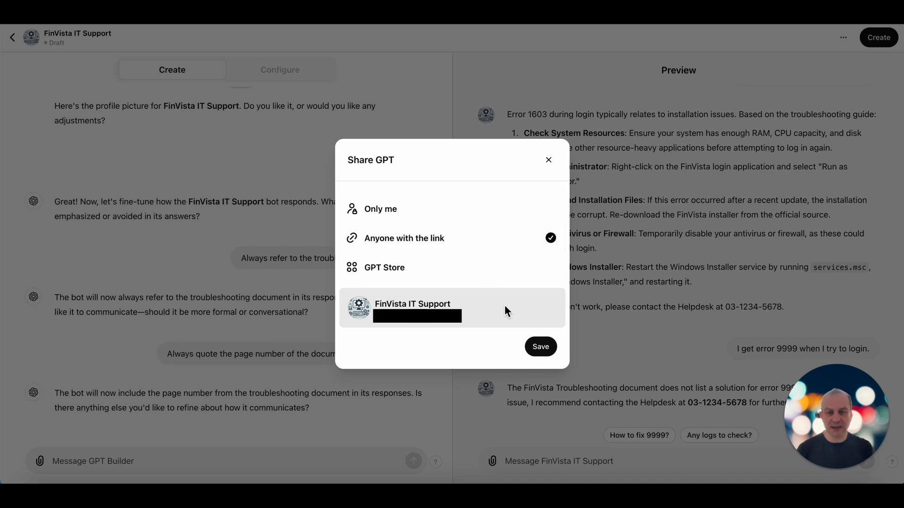
click(540, 347)
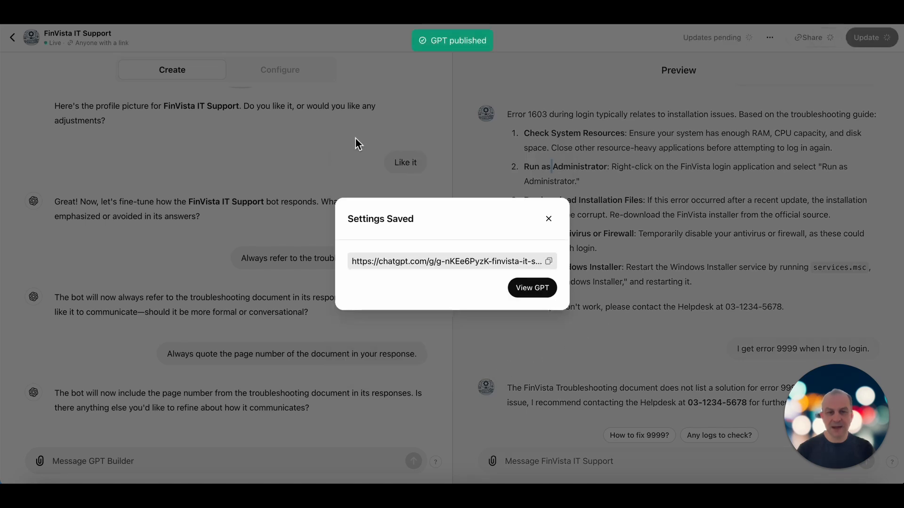
click(549, 263)
click(532, 289)
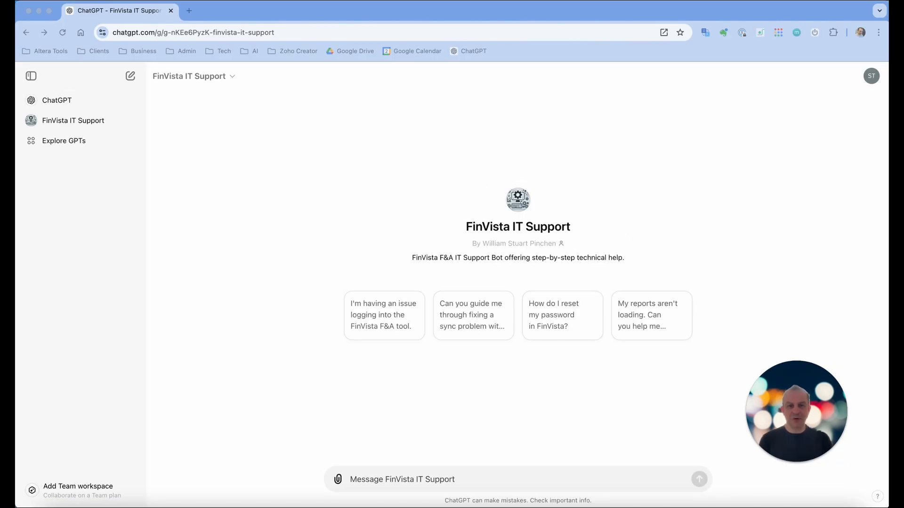
Open the copied FinVista IT Support link in a new Incognito window
key(super+shift+n)
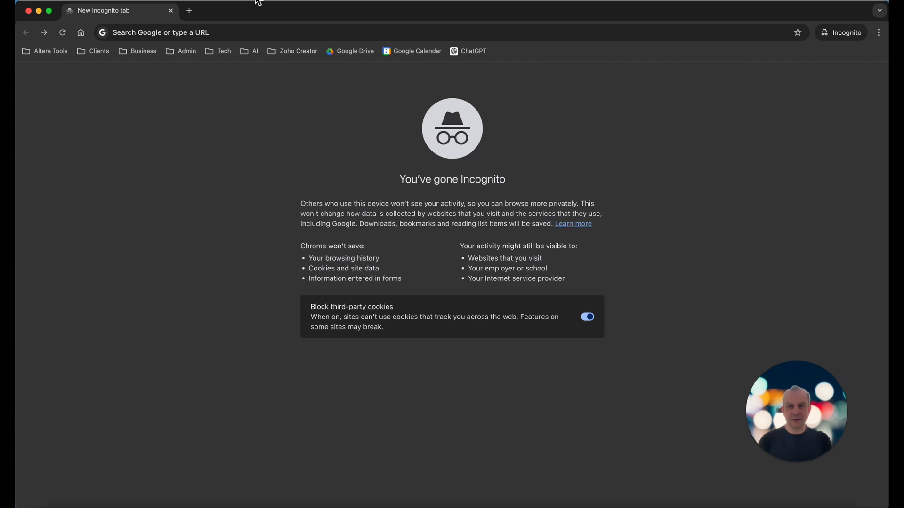
click(268, 32)
key(super+v)
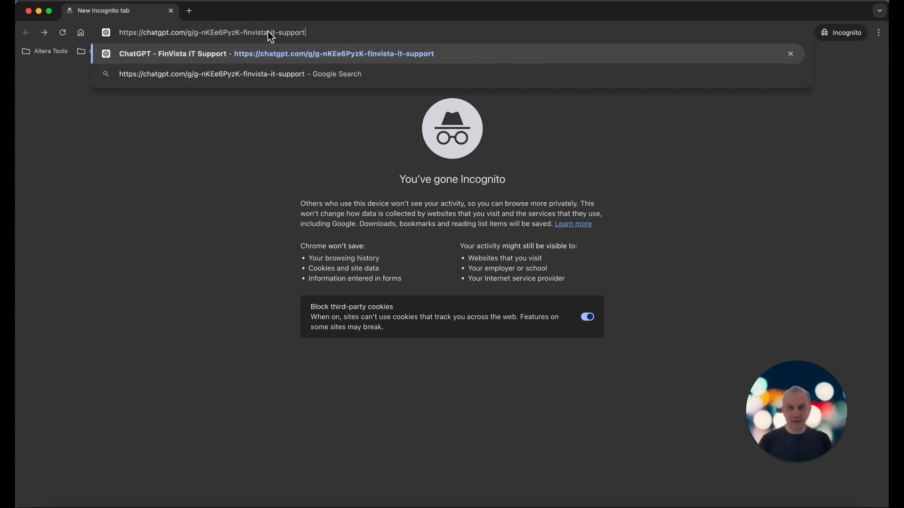
key(Return)
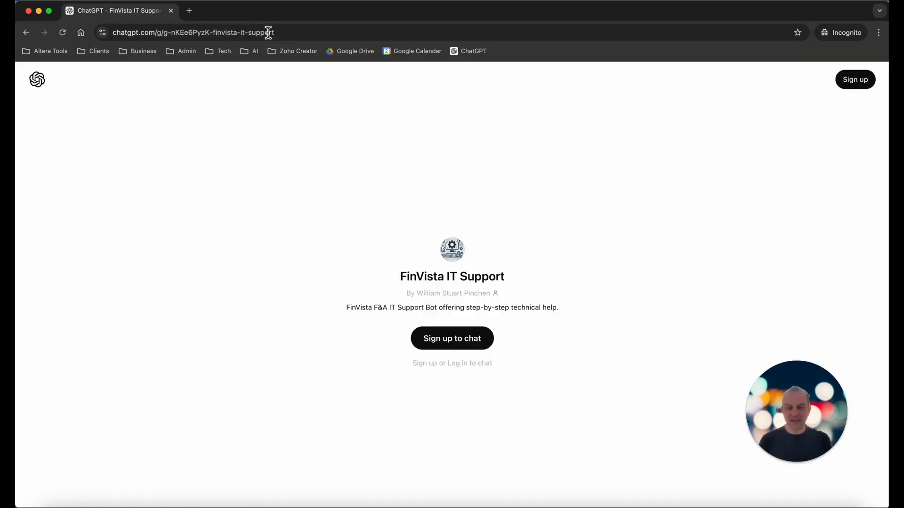